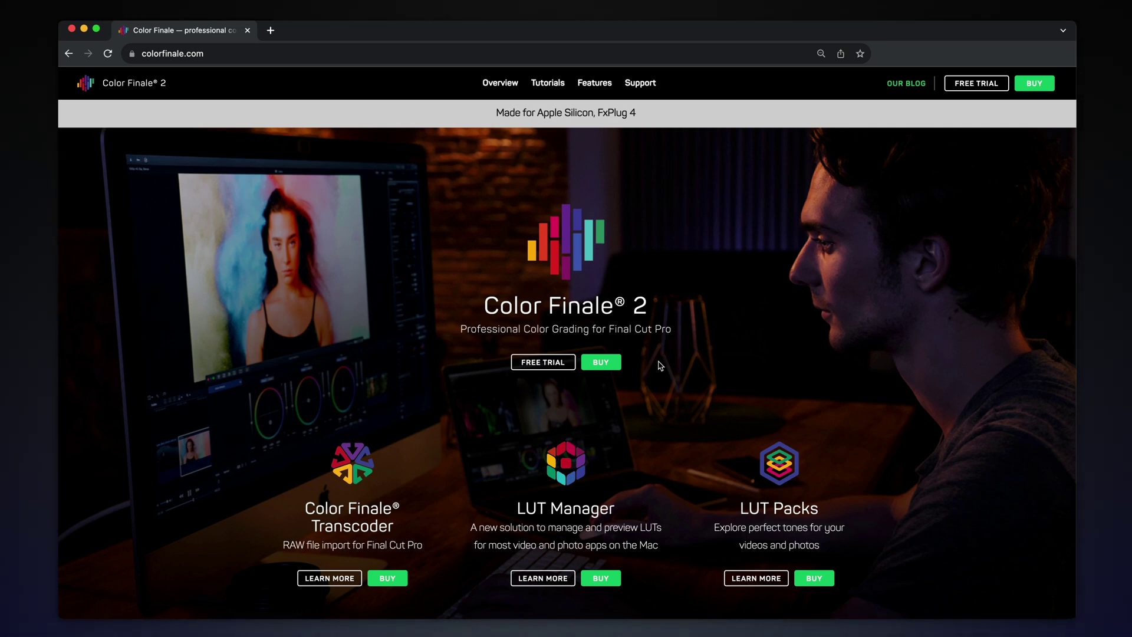
- Check out Color Finale 2 Pro for $149, declining the training course and accepting the terms
{"action": "left_click", "coordinate": [610, 364]}
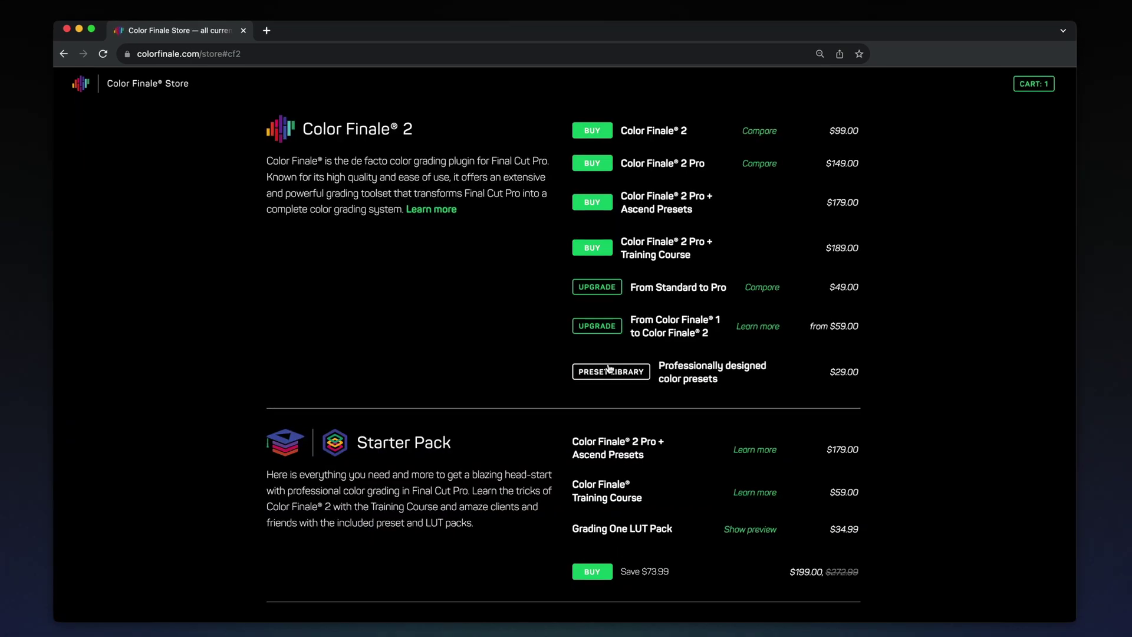
{"action": "left_click", "coordinate": [1034, 84]}
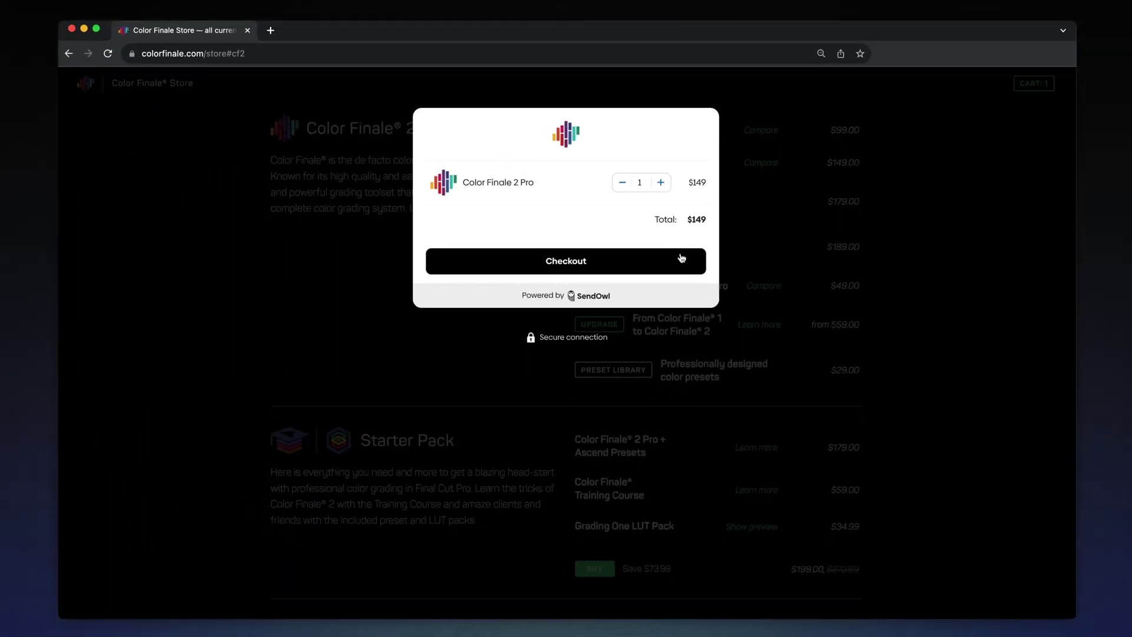
{"action": "left_click", "coordinate": [681, 257]}
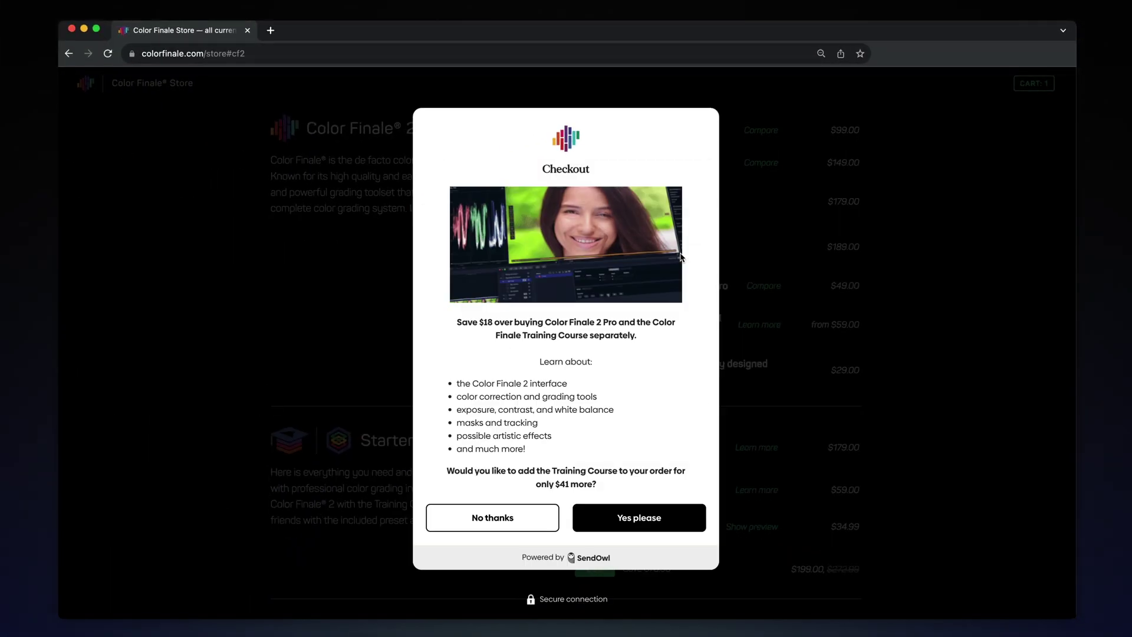
{"action": "left_click", "coordinate": [510, 517]}
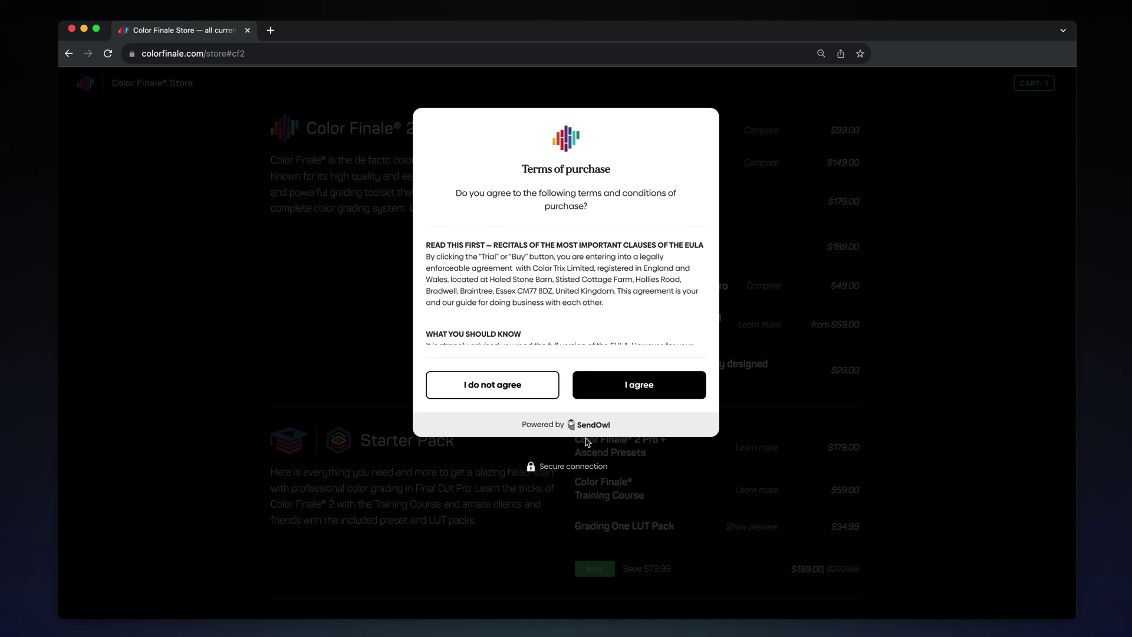
{"action": "left_click", "coordinate": [664, 382]}
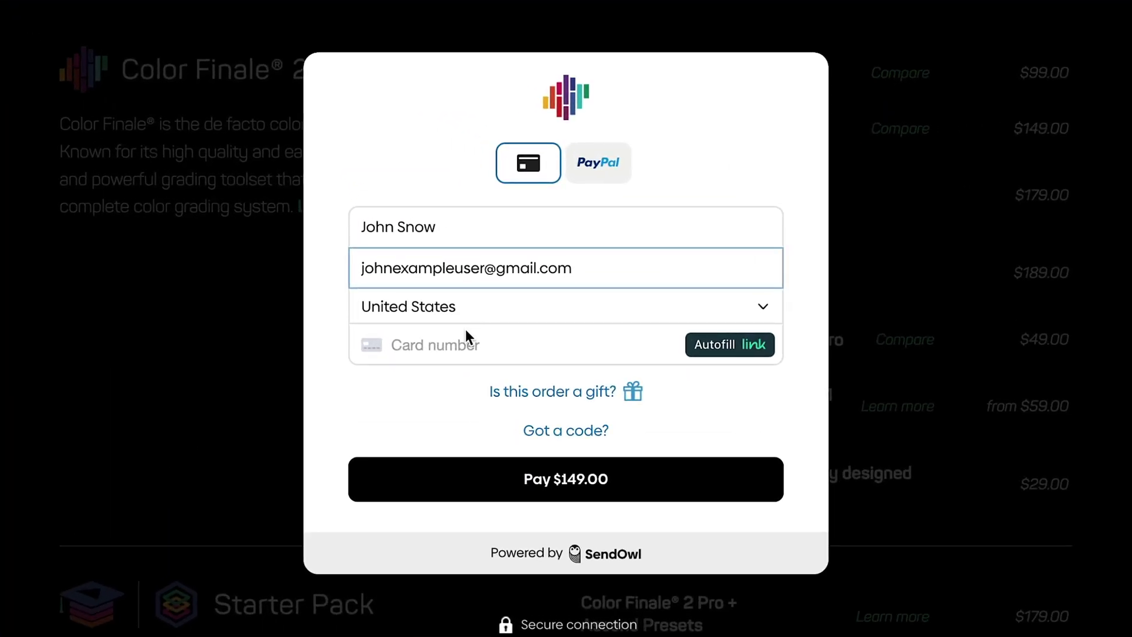
- Mark the order as a gift, delivered instantly, with the message 'Happy Birthday!'
{"action": "left_click", "coordinate": [462, 346]}
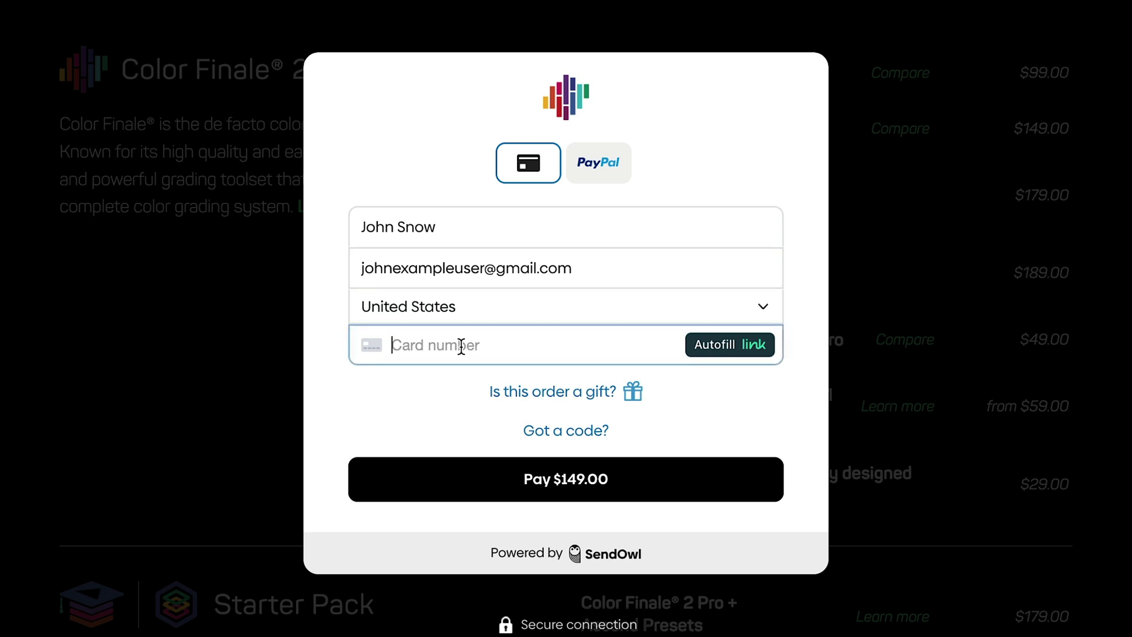
{"action": "left_click", "coordinate": [549, 396]}
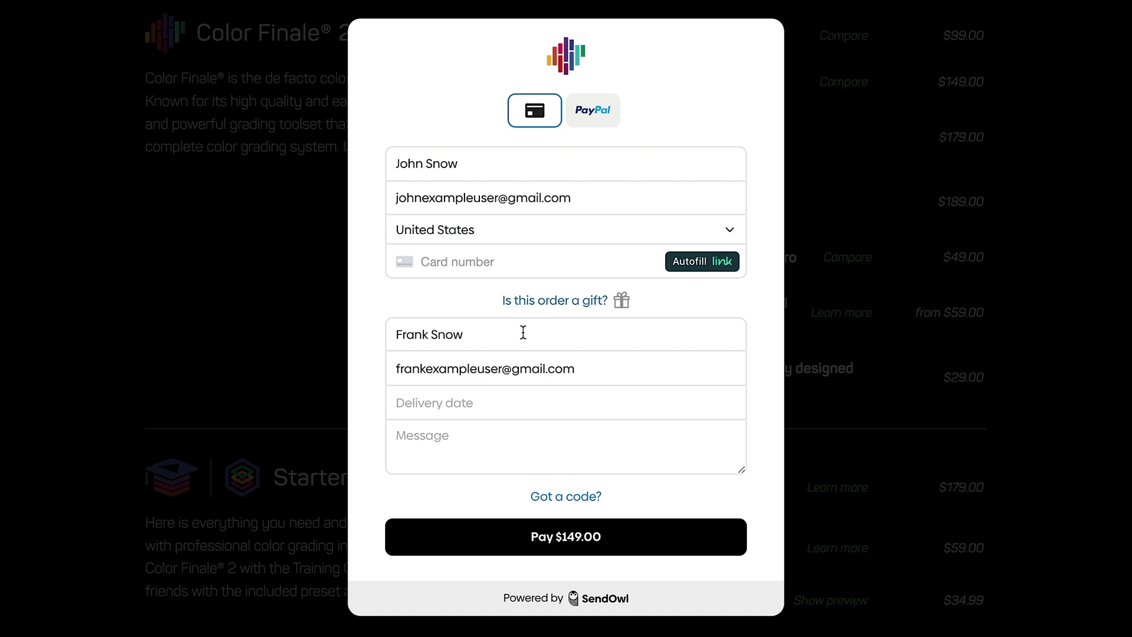
{"action": "left_click", "coordinate": [519, 409]}
{"action": "type", "text": "Deliver instantly"}
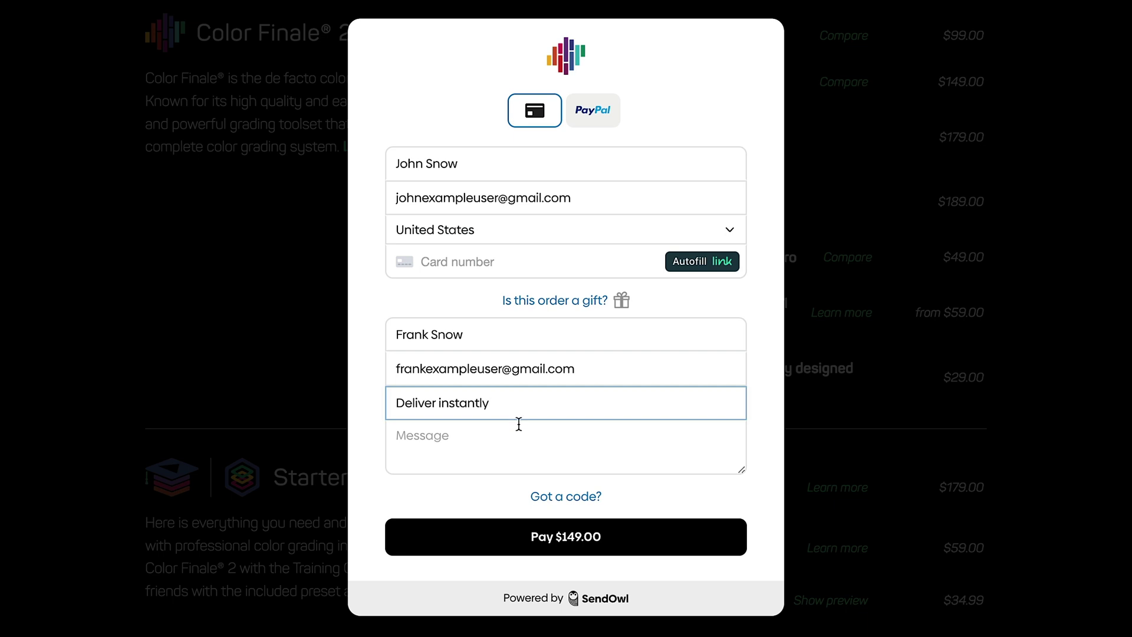
{"action": "left_click", "coordinate": [521, 442]}
{"action": "type", "text": "Happy Birthday!"}
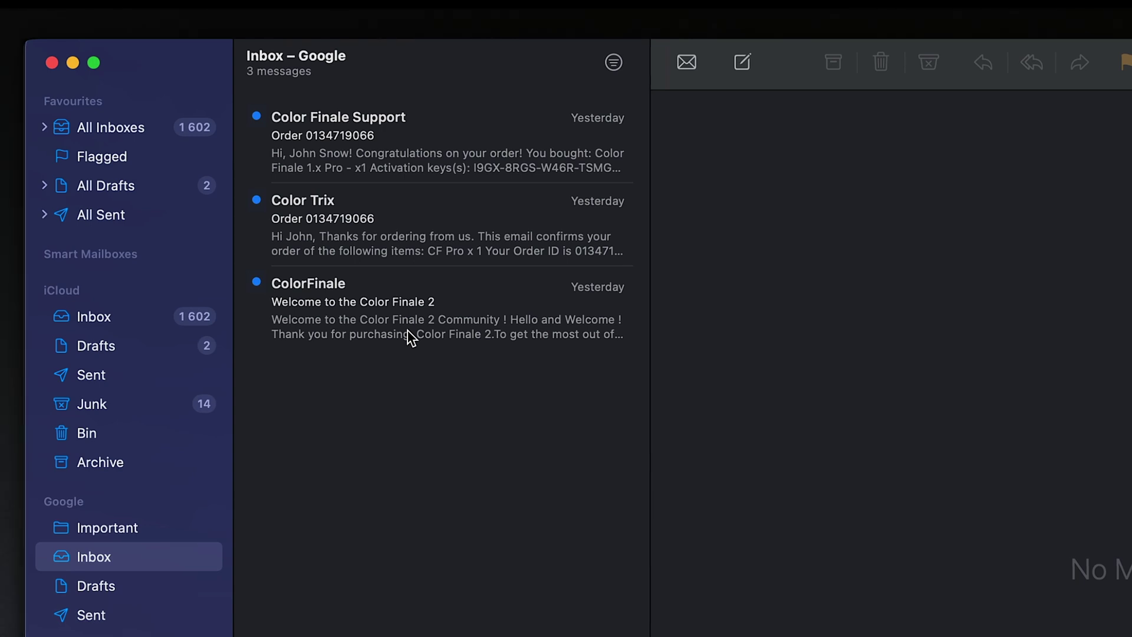
- Read the Color Finale welcome and Color Trix e-mails, then the Color Finale Support order e-mail
{"action": "left_click", "coordinate": [409, 331]}
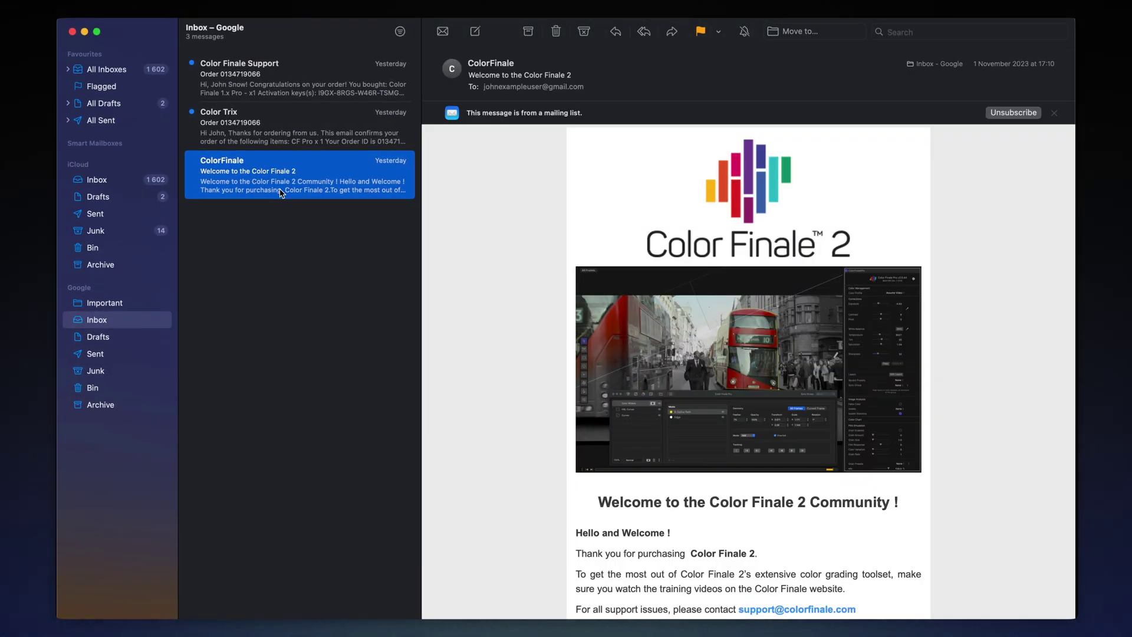
{"action": "left_click", "coordinate": [284, 131]}
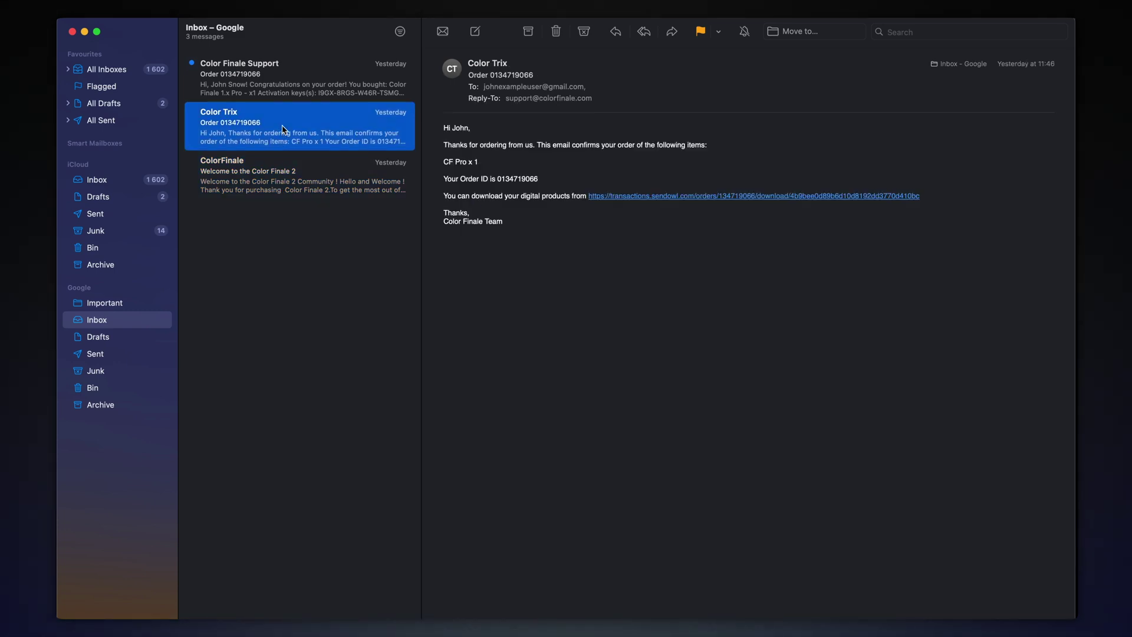
{"action": "left_click", "coordinate": [287, 89]}
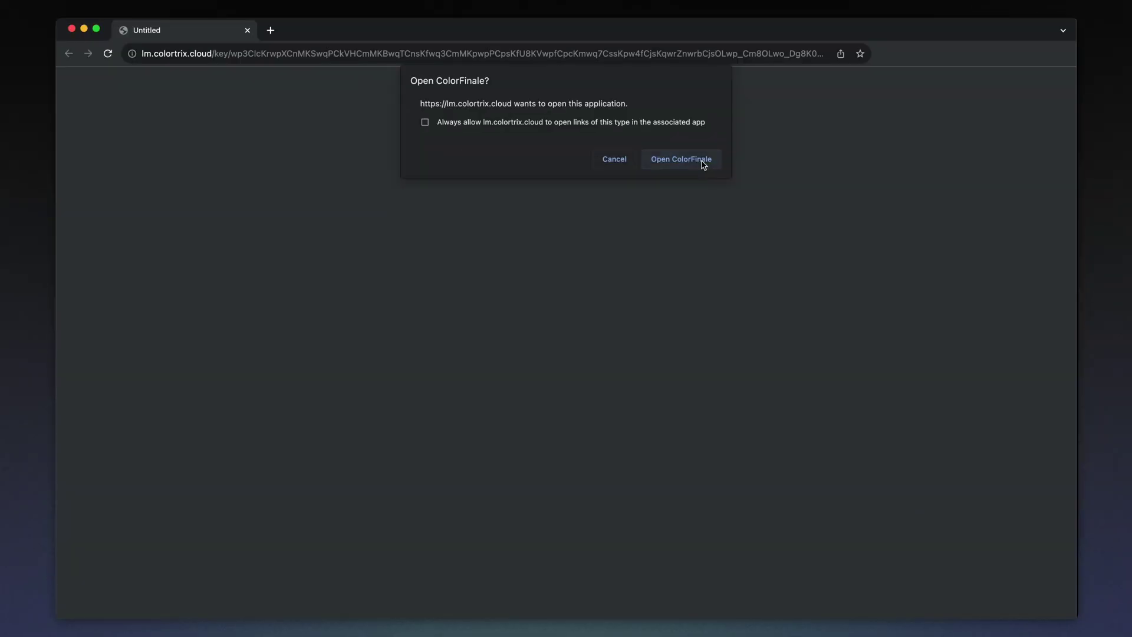
- Download ColorFinaleFxPlug4.dmg from the License Manager and install it, accepting the license and entering the serial
{"action": "left_click", "coordinate": [684, 160]}
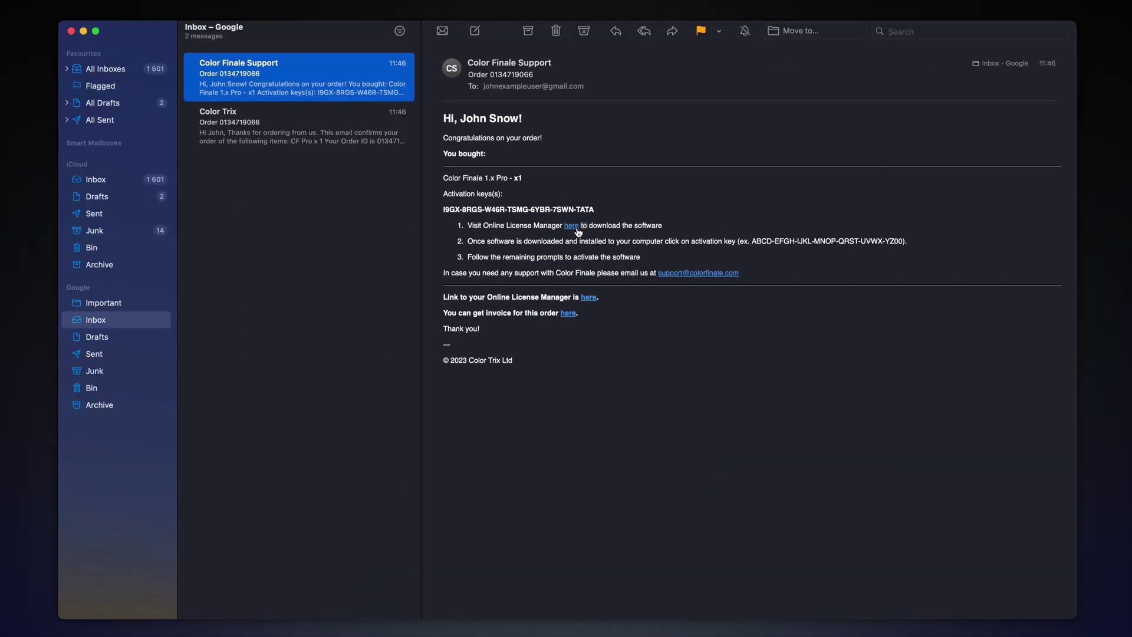
{"action": "left_click", "coordinate": [571, 226]}
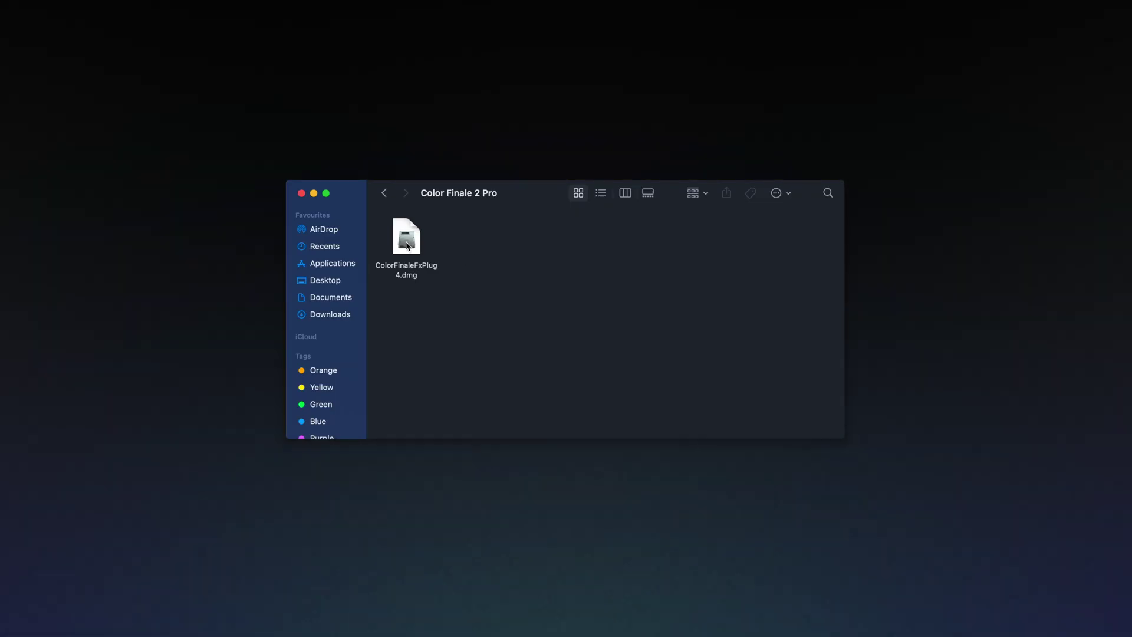
{"action": "double_click", "coordinate": [416, 247]}
{"action": "left_click", "coordinate": [731, 437]}
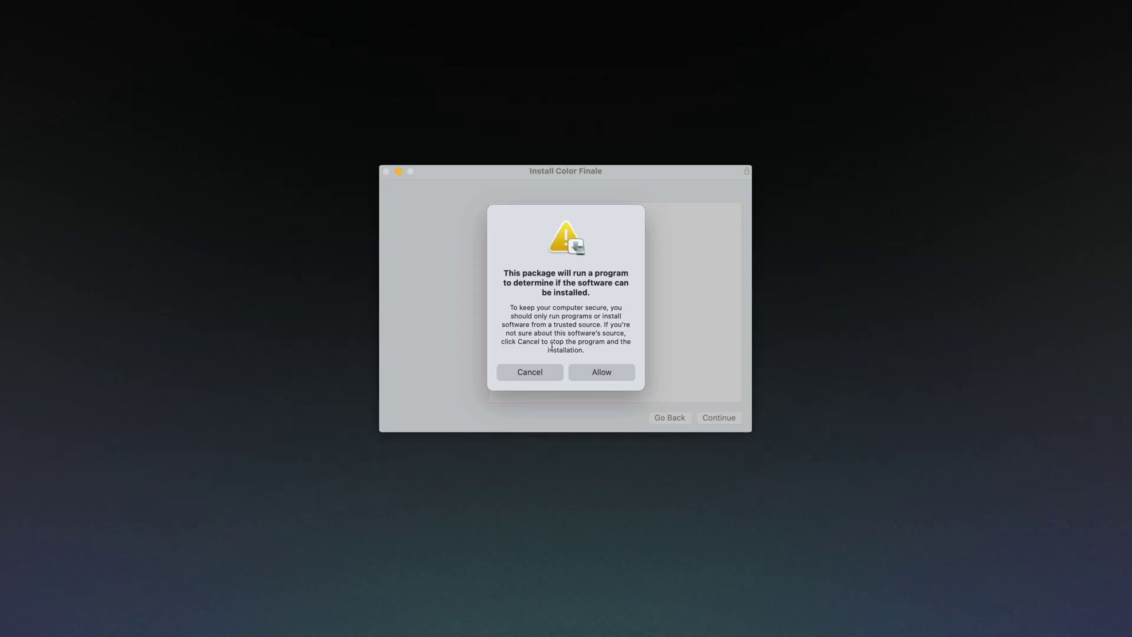
{"action": "left_click", "coordinate": [596, 377]}
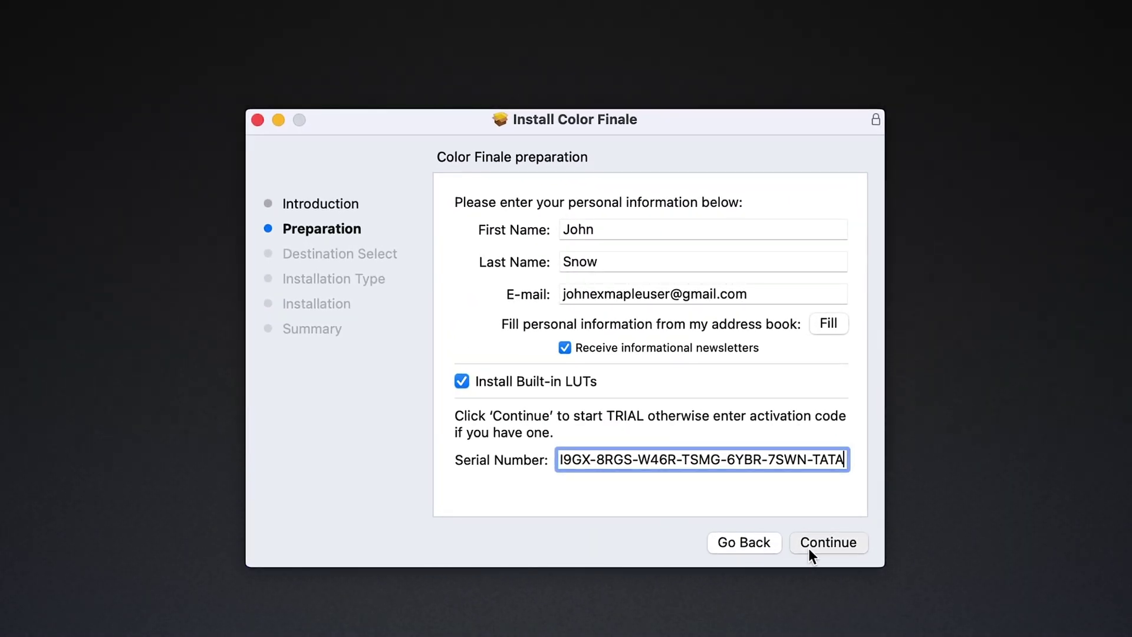
{"action": "left_click", "coordinate": [808, 547]}
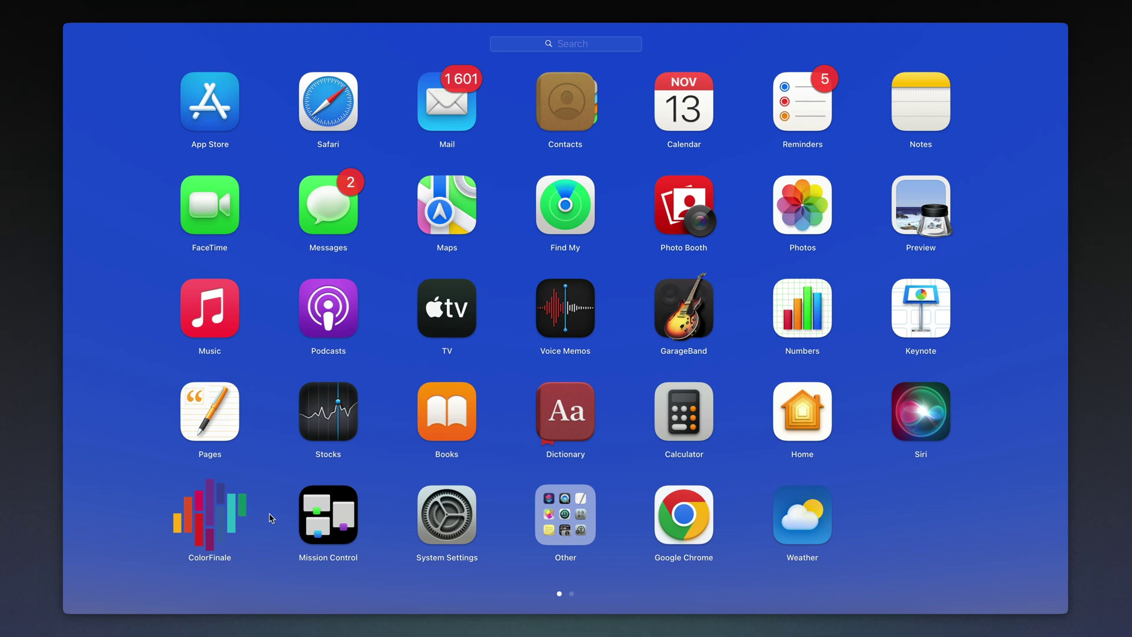
- Launch ColorFinale, check for updates, and dismiss the notice confirming 2.7.0 is current
{"action": "left_click", "coordinate": [228, 516]}
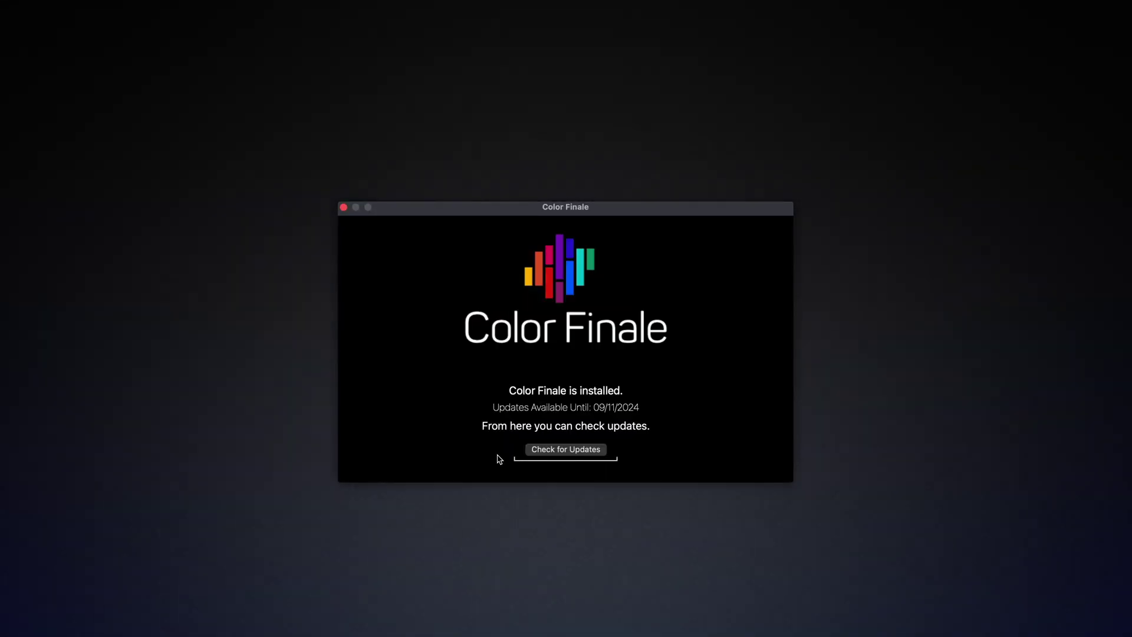
{"action": "left_click", "coordinate": [540, 451]}
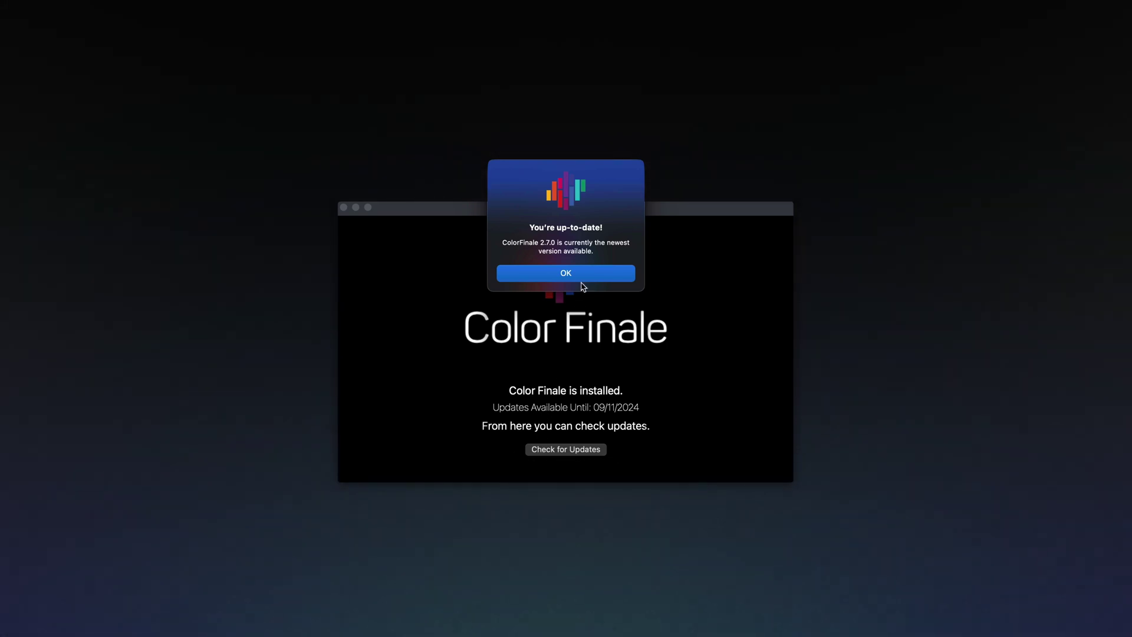
{"action": "left_click", "coordinate": [587, 276]}
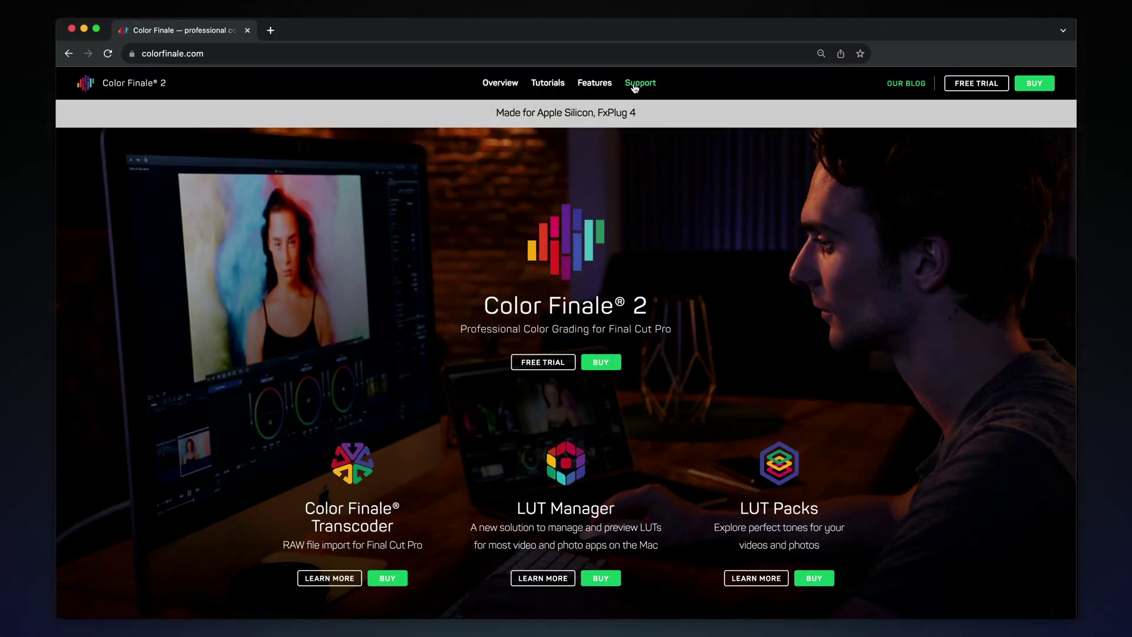
- On the Support license check page, paste the purchase e-mail and request the activation code
{"action": "left_click", "coordinate": [640, 83]}
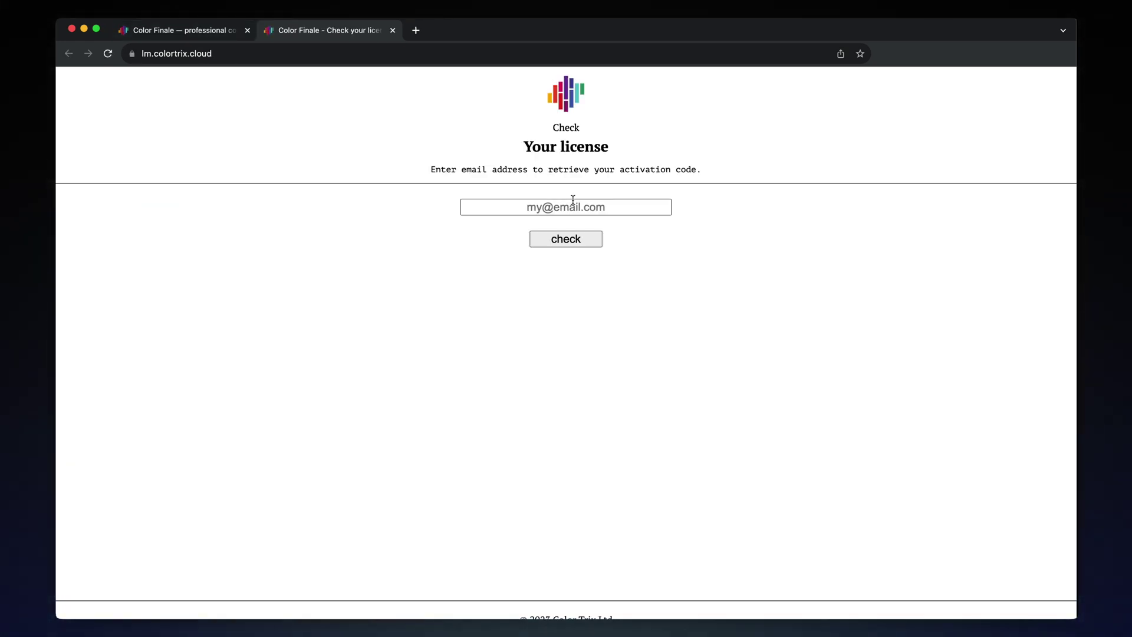
{"action": "left_click", "coordinate": [573, 203]}
{"action": "key", "text": "ctrl+v"}
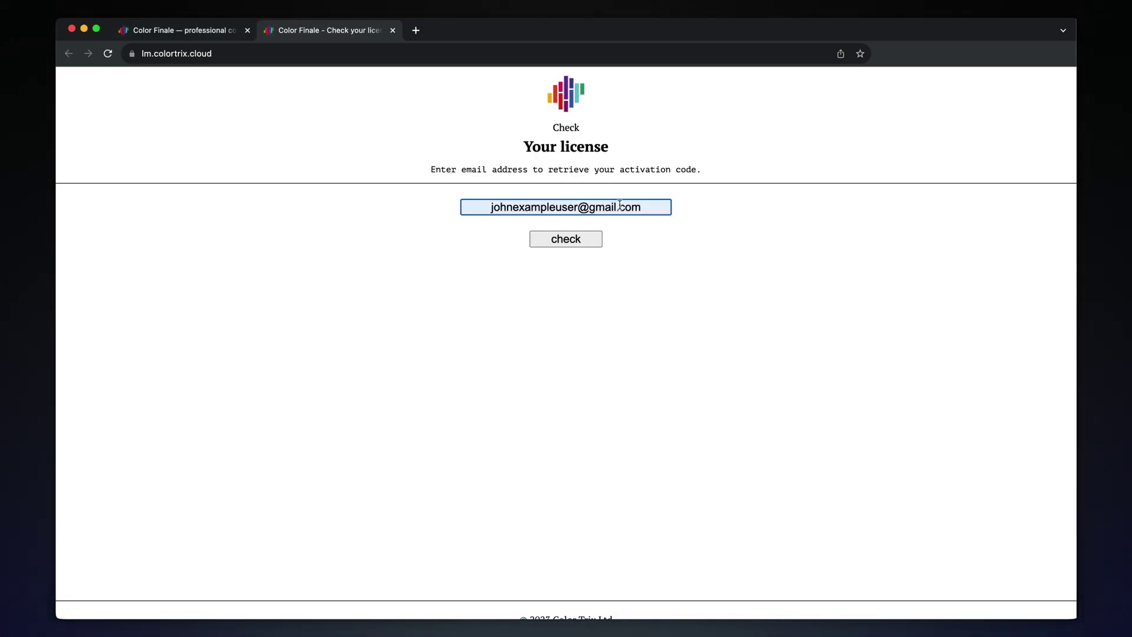
{"action": "left_click", "coordinate": [584, 239]}
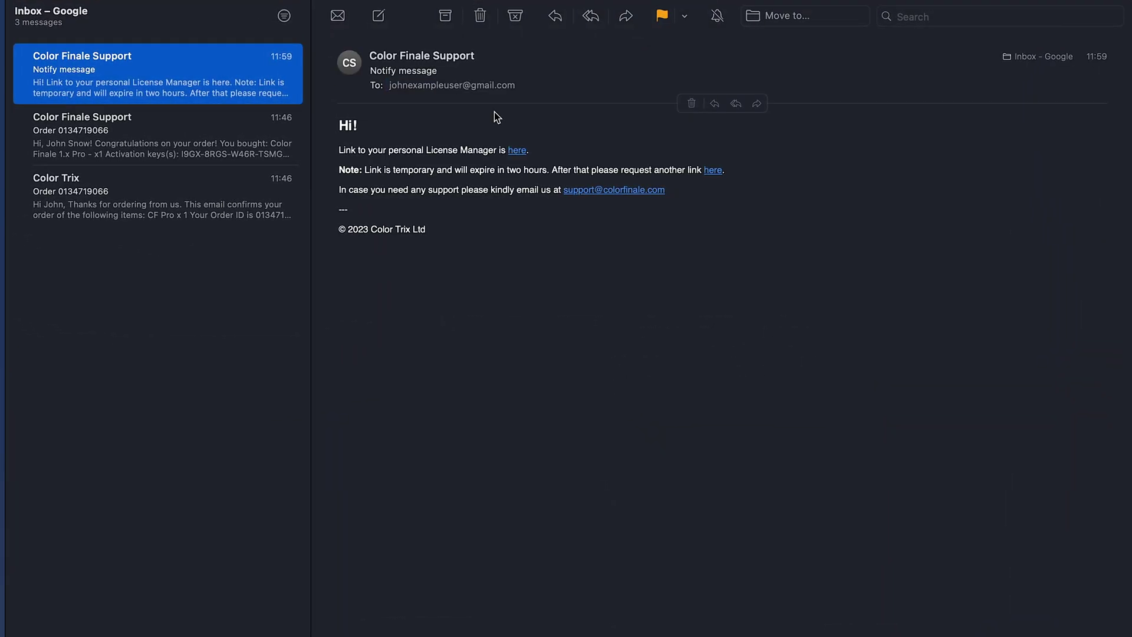
- Return to the license check page and paste the purchase e-mail in again
{"action": "left_click", "coordinate": [538, 146]}
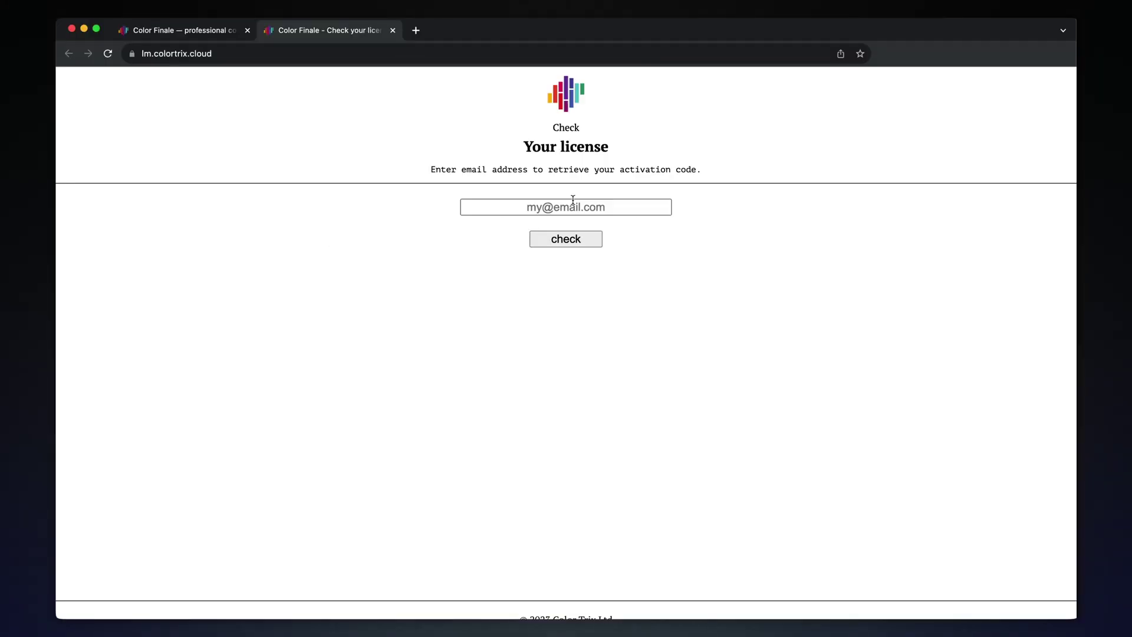
{"action": "left_click", "coordinate": [572, 206]}
{"action": "key", "text": "super+v"}
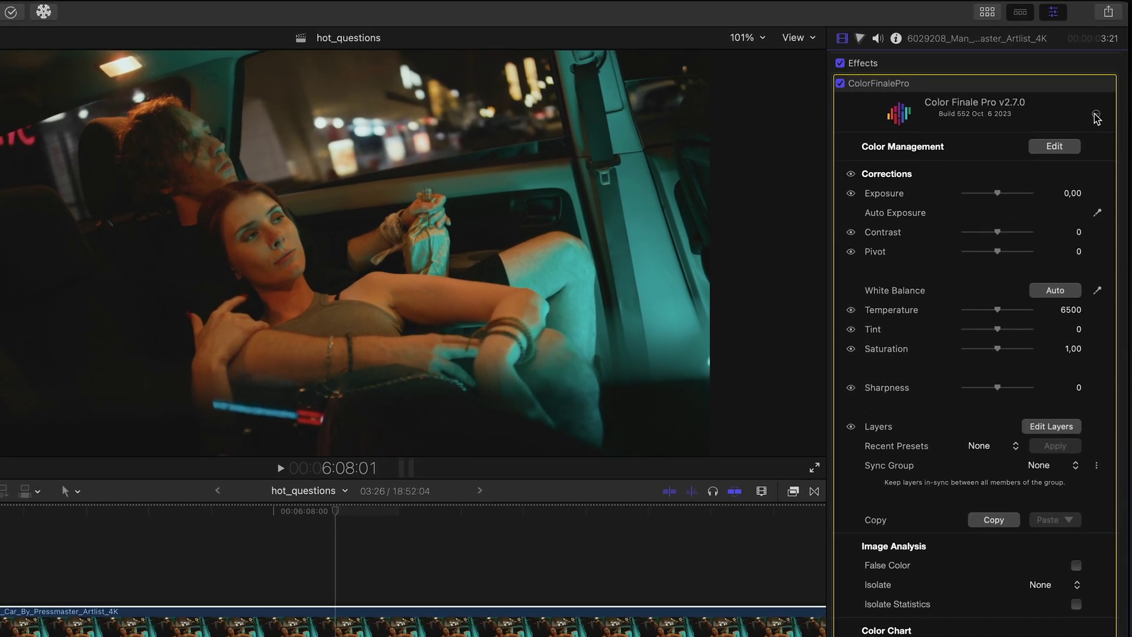
- Open the ColorFinalePro Preferences to view the License tab confirming activation
{"action": "left_click", "coordinate": [1051, 110]}
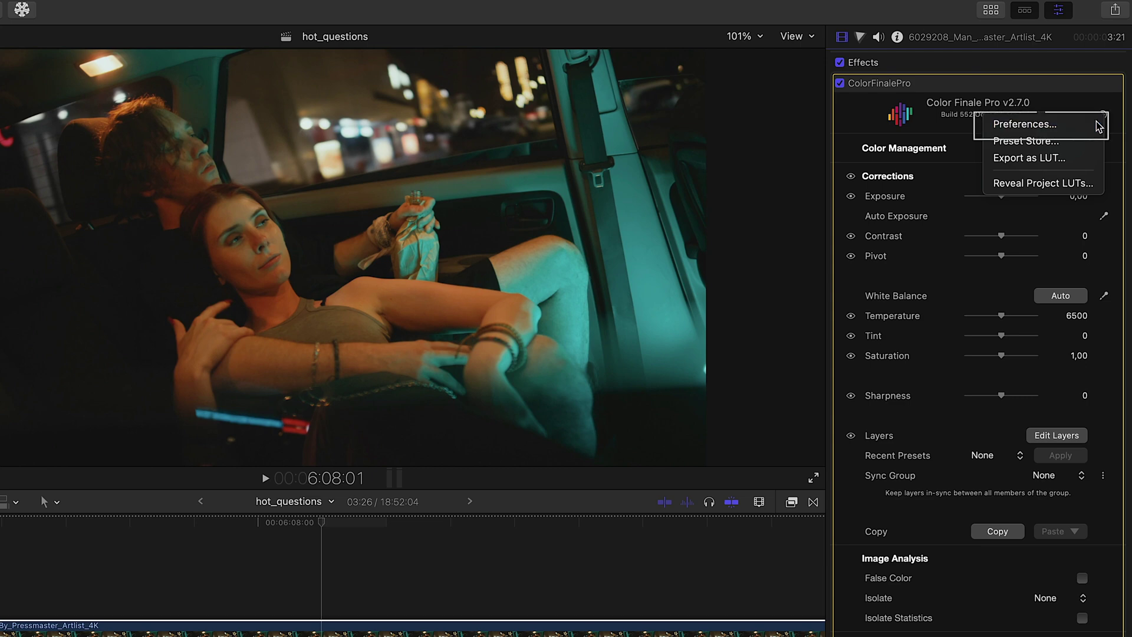
{"action": "left_click", "coordinate": [1097, 125]}
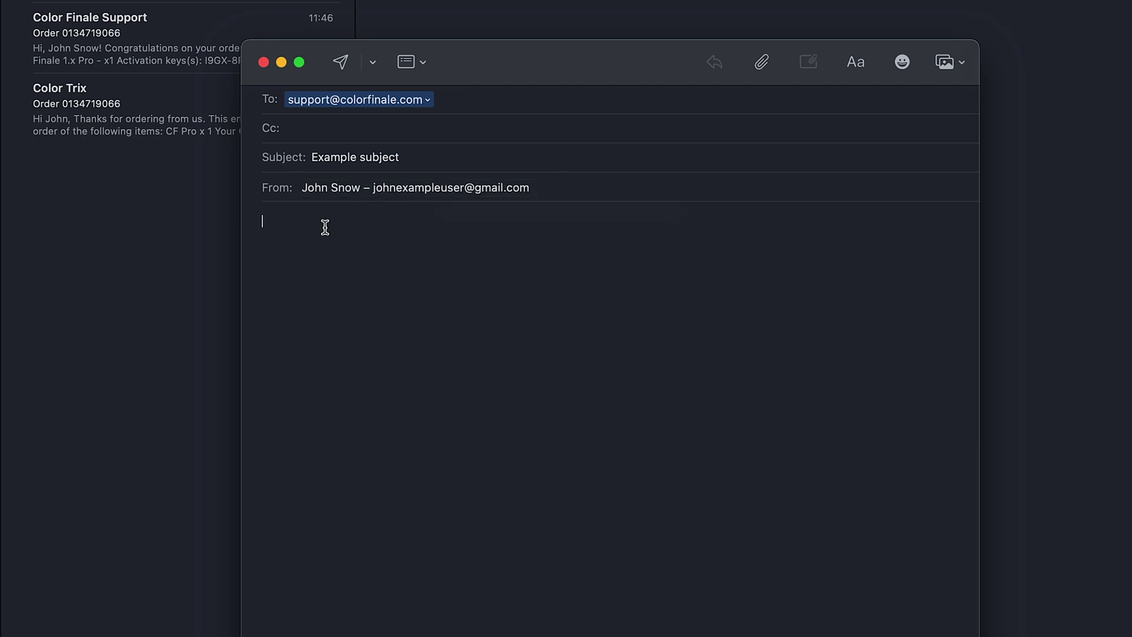
- Paste the prepared multi-line details into the body of the support e-mail
{"action": "key", "text": "super+v"}
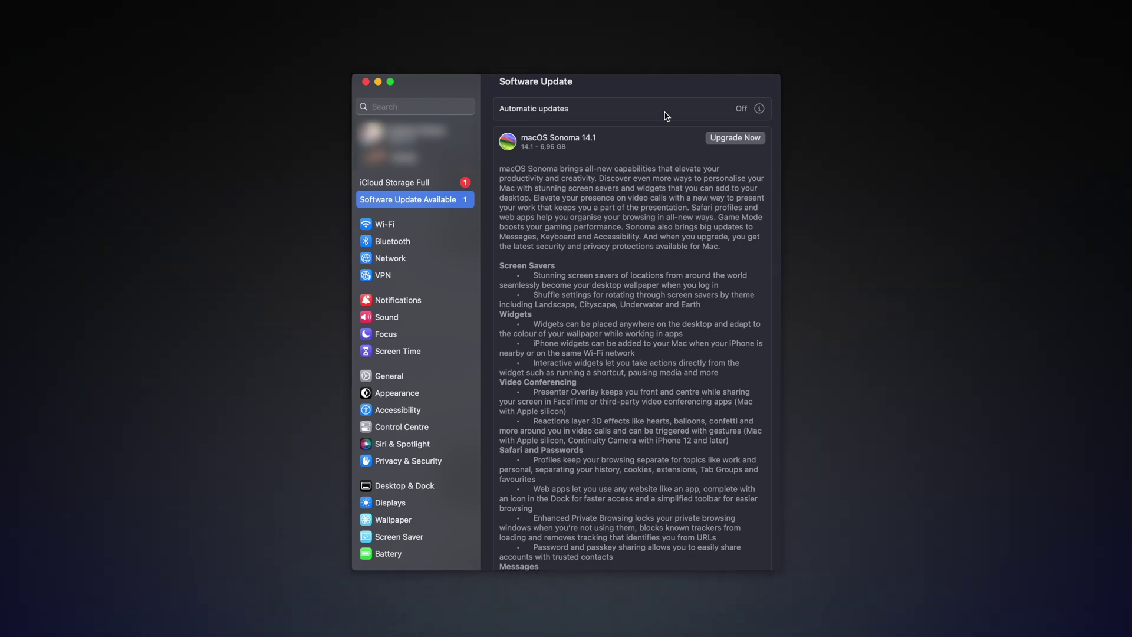
{"action": "left_click", "coordinate": [759, 108]}
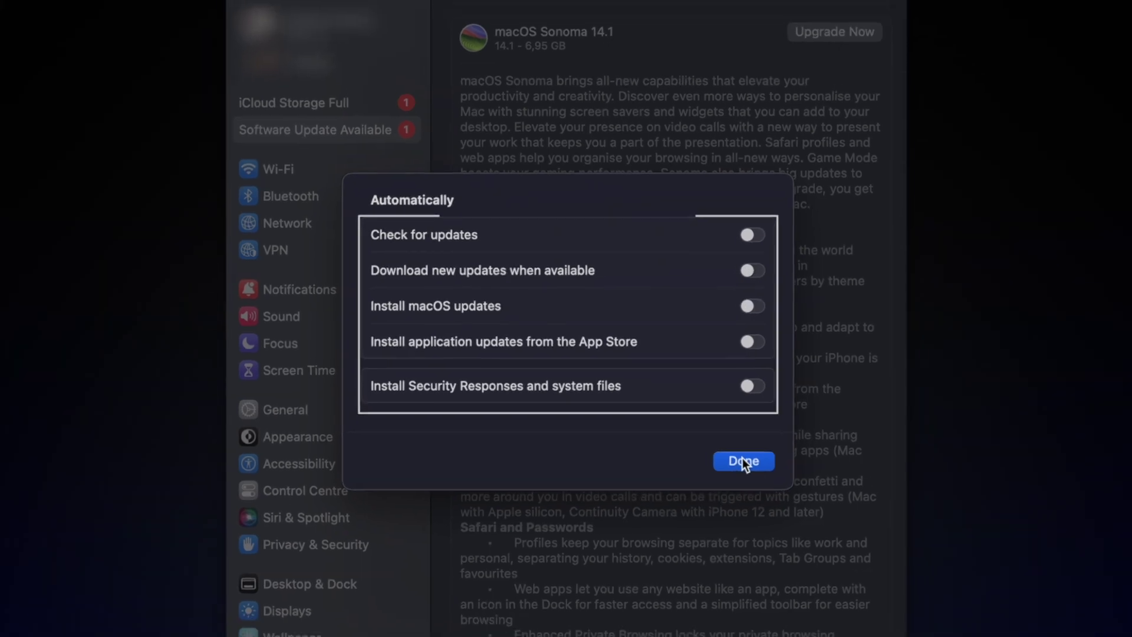
{"action": "left_click", "coordinate": [758, 472]}
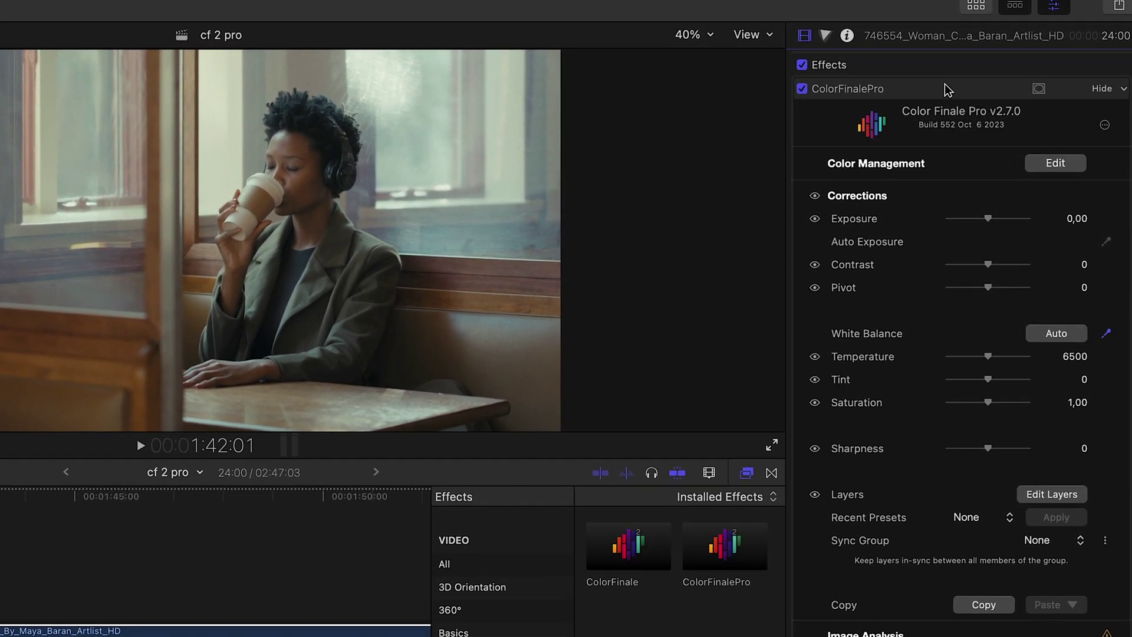
- Use the ColorFinalePro White Balance eyedropper on the coffee cup in the viewer
{"action": "left_click", "coordinate": [947, 89]}
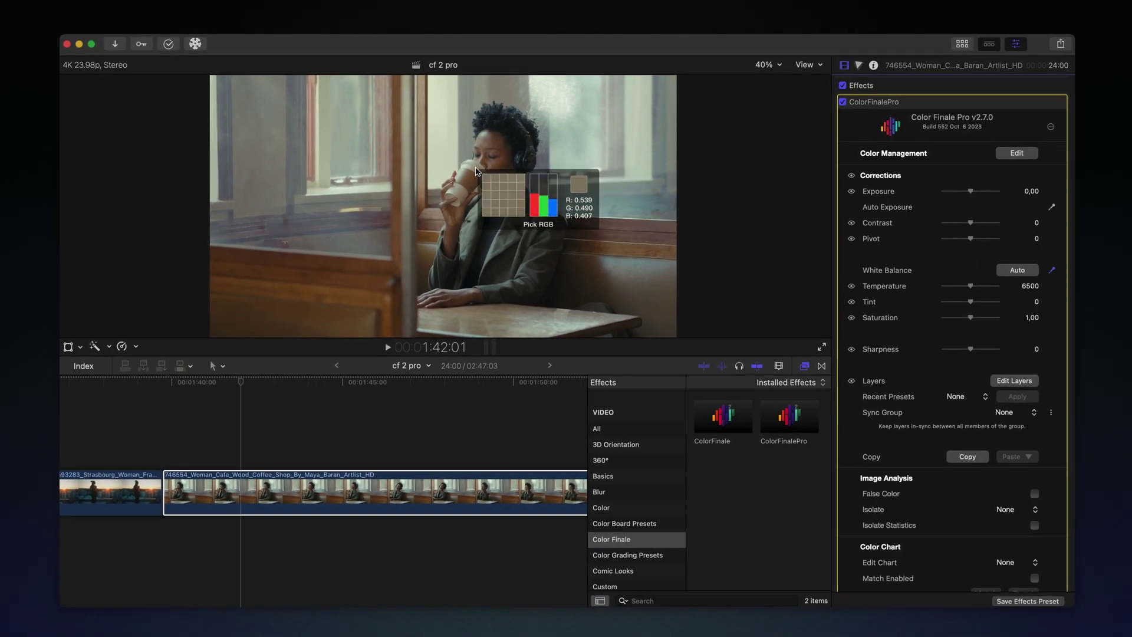
{"action": "left_click", "coordinate": [470, 167]}
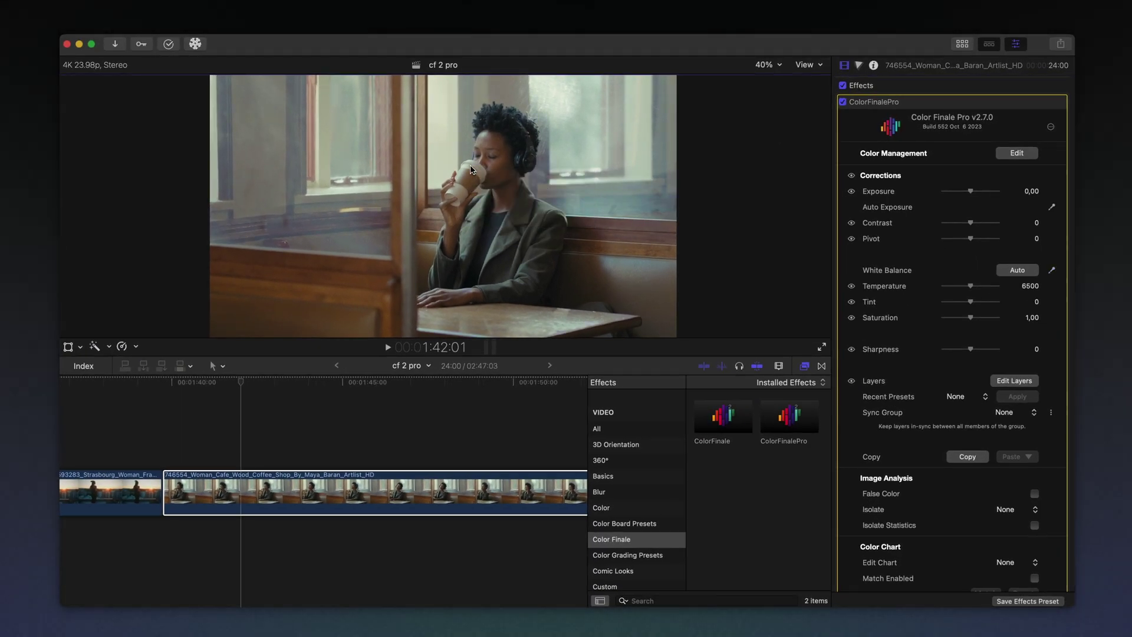
- Add Balance Color from Enhancements, set its Method to White Balance, and arm its eyedropper
{"action": "left_click", "coordinate": [109, 346]}
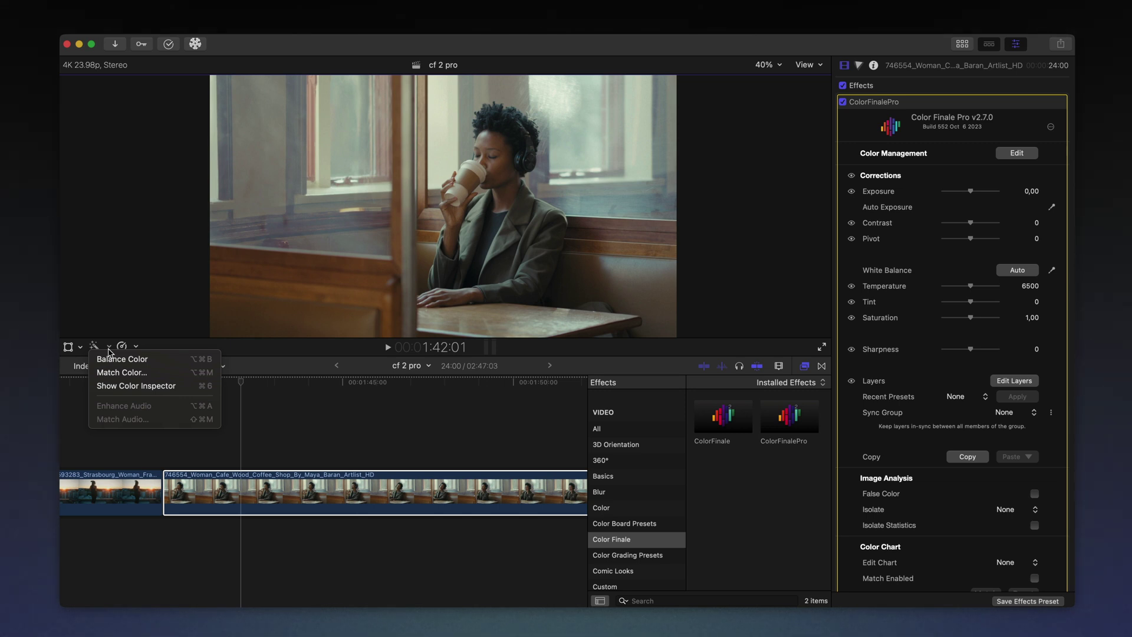
{"action": "left_click", "coordinate": [112, 358]}
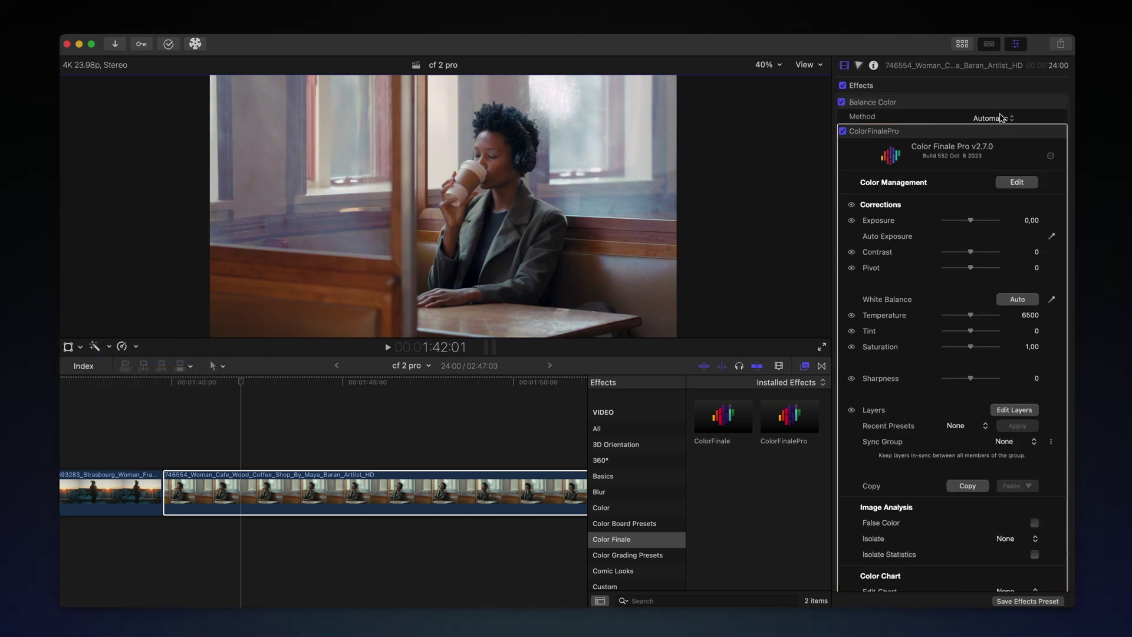
{"action": "left_click", "coordinate": [1001, 118]}
{"action": "left_click", "coordinate": [1000, 128]}
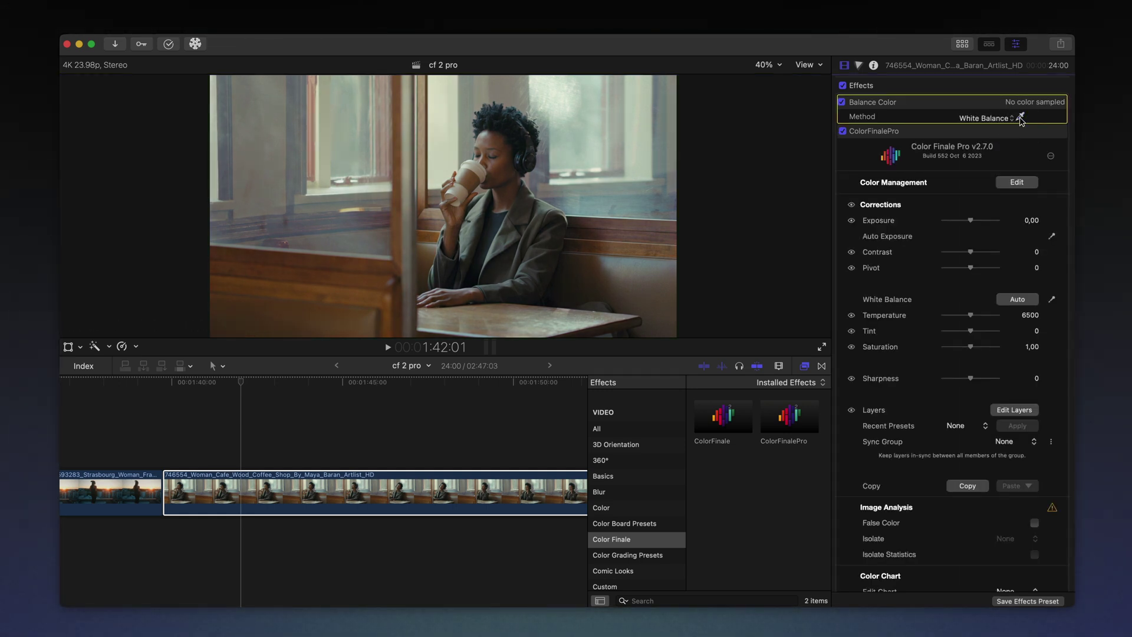
{"action": "left_click", "coordinate": [1021, 117]}
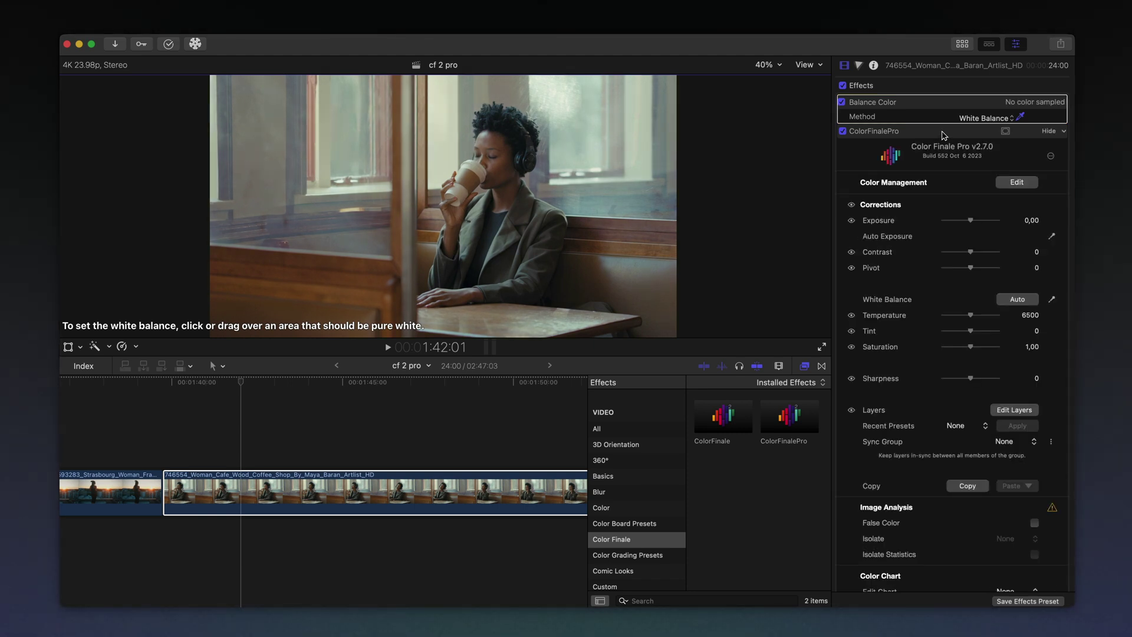
{"action": "left_click", "coordinate": [944, 135]}
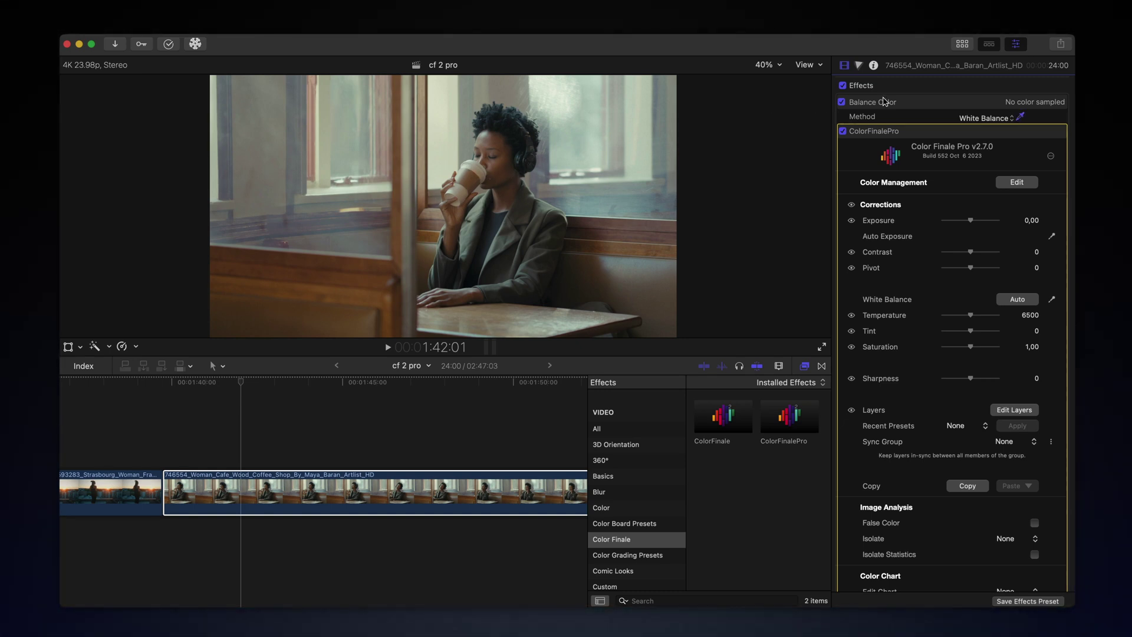
{"action": "left_click", "coordinate": [890, 102]}
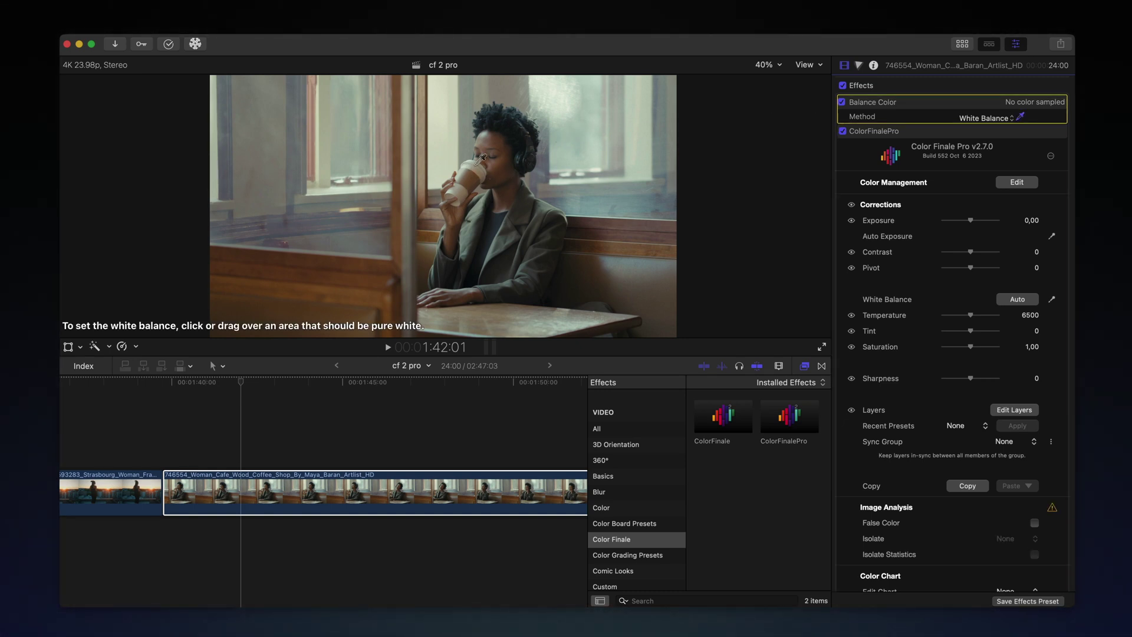